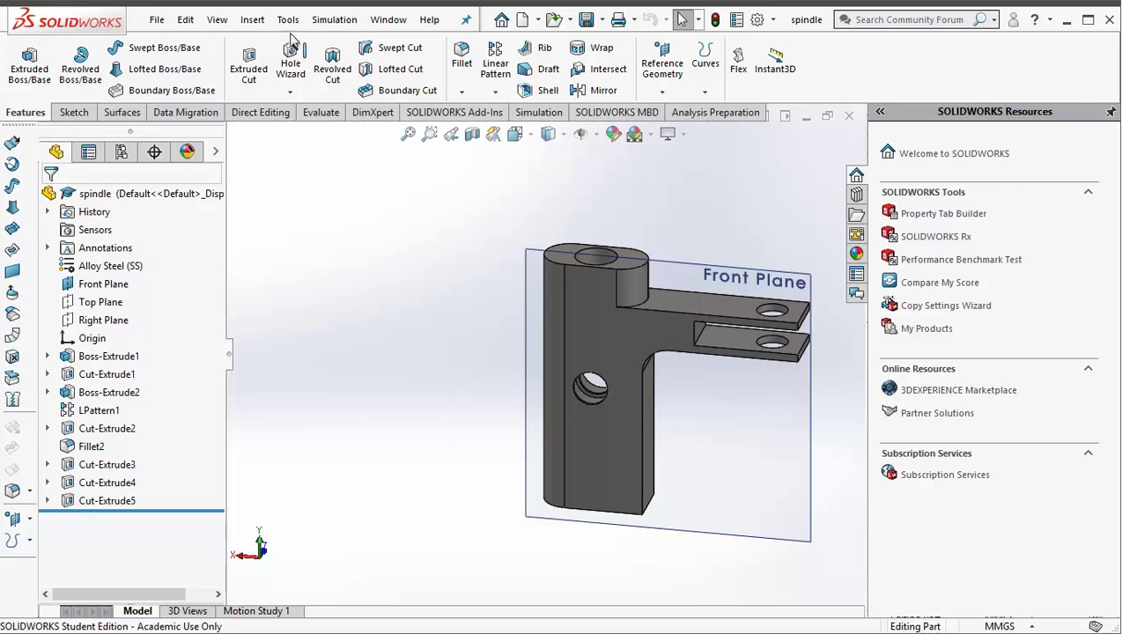
{"action": "left_click", "coordinate": [592, 413]}
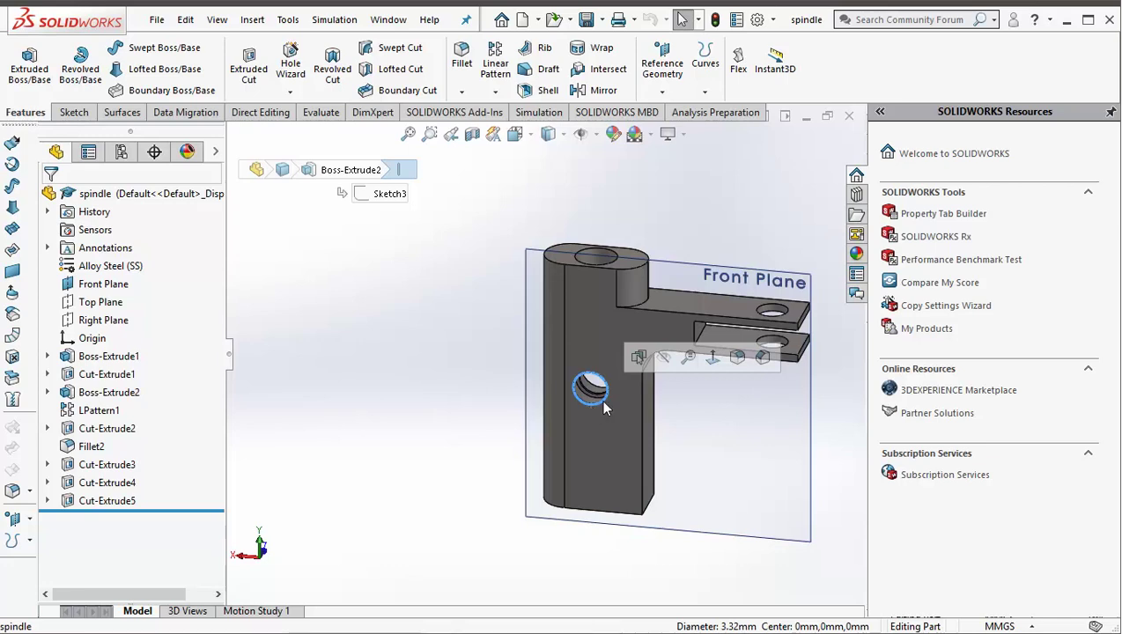
{"action": "left_click", "coordinate": [628, 264]}
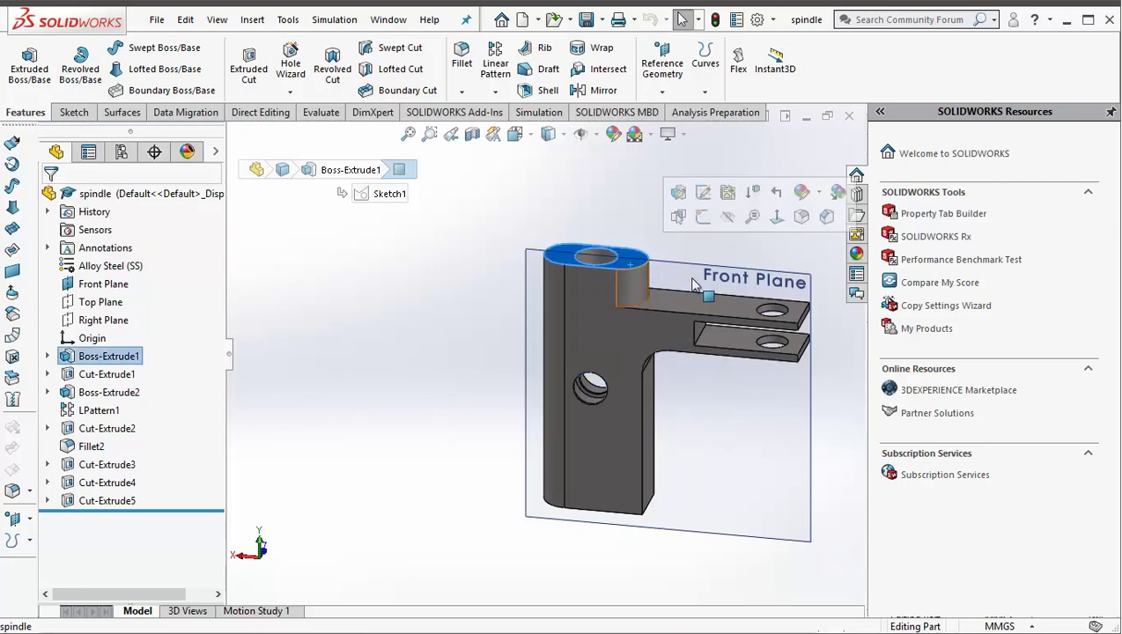
{"action": "left_click", "coordinate": [724, 345]}
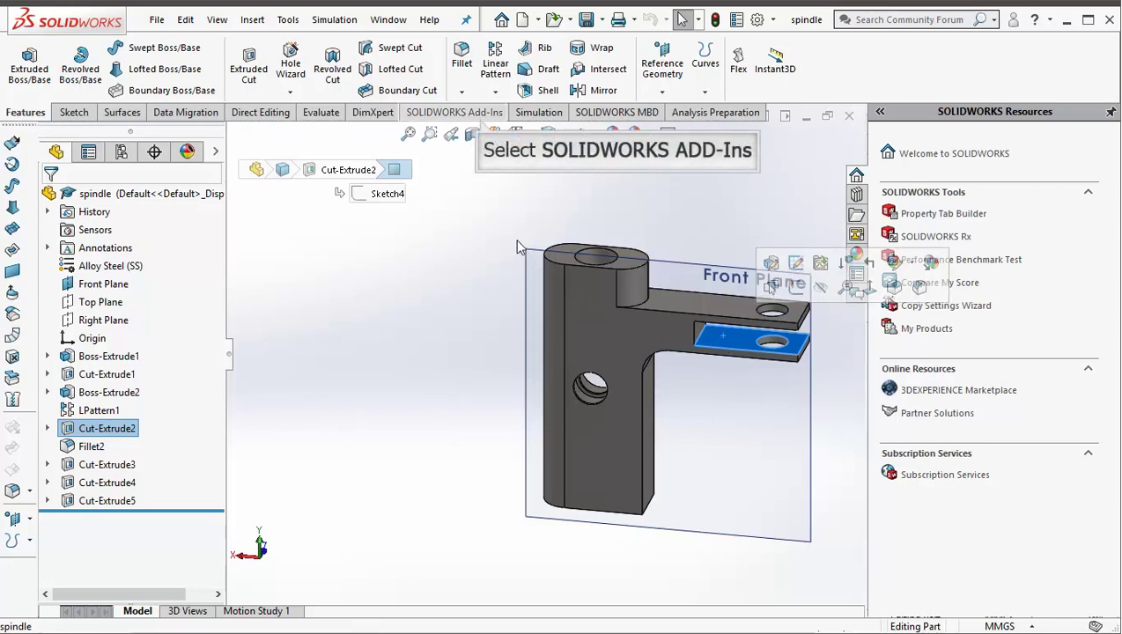
Unload the SOLIDWORKS Simulation add-in and start a SimulationXpress study on the spindle
{"action": "left_click", "coordinate": [491, 116]}
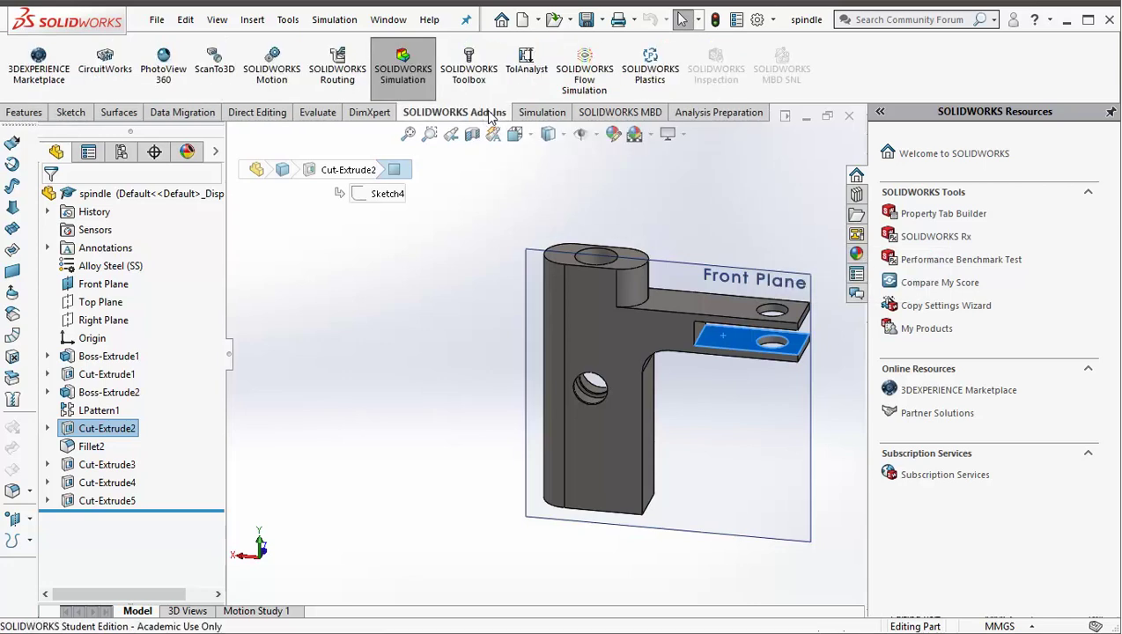
{"action": "left_click", "coordinate": [404, 94]}
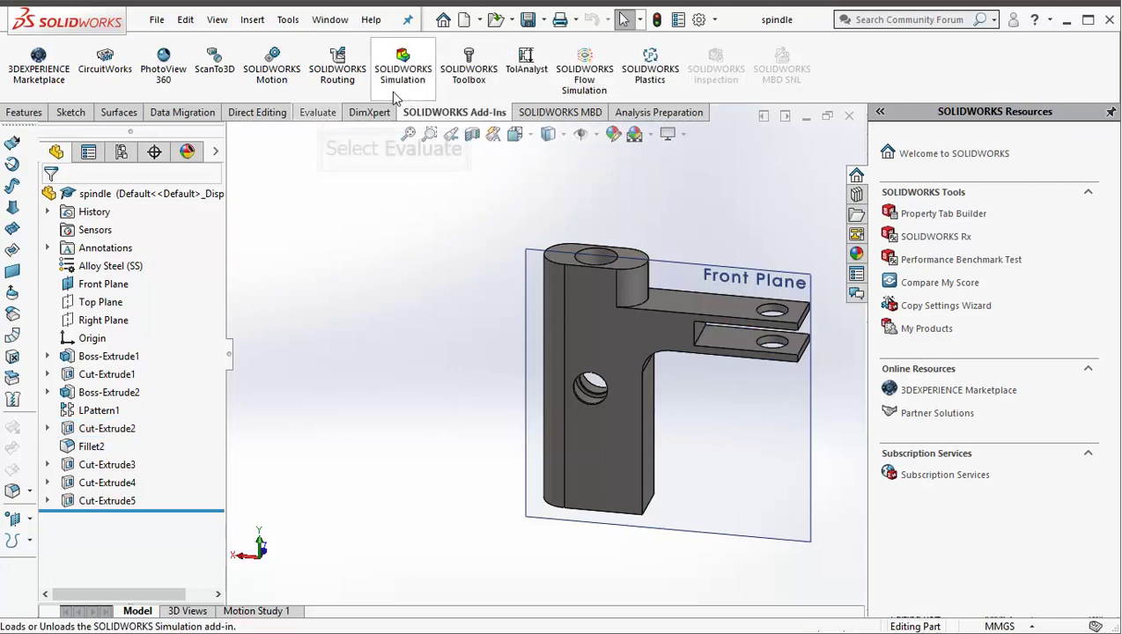
{"action": "left_click", "coordinate": [319, 112]}
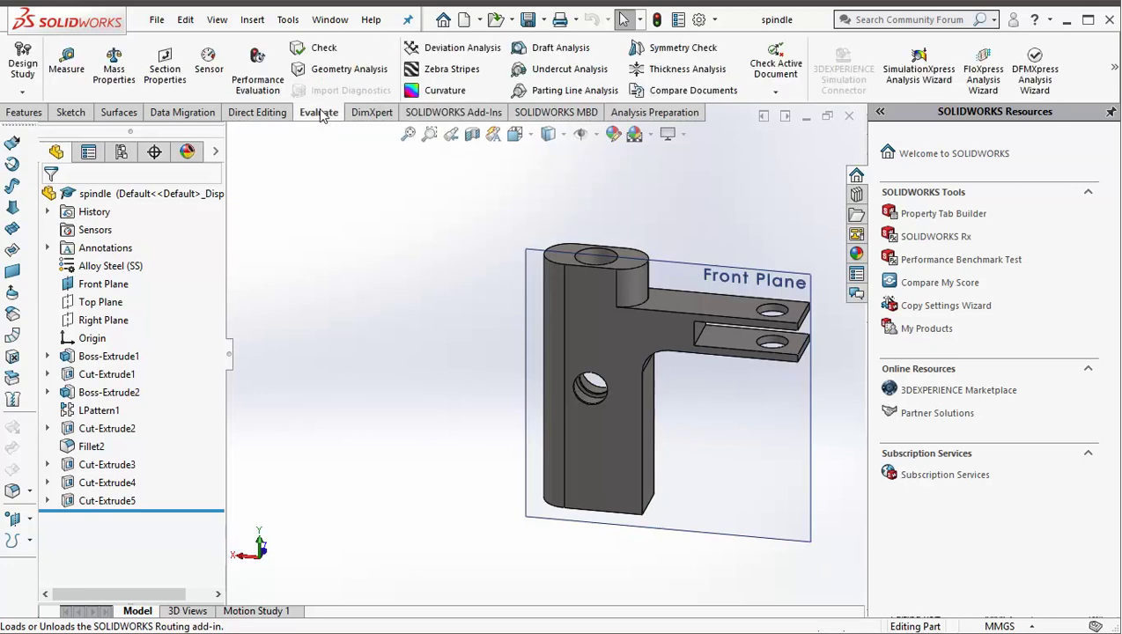
{"action": "left_click", "coordinate": [929, 85]}
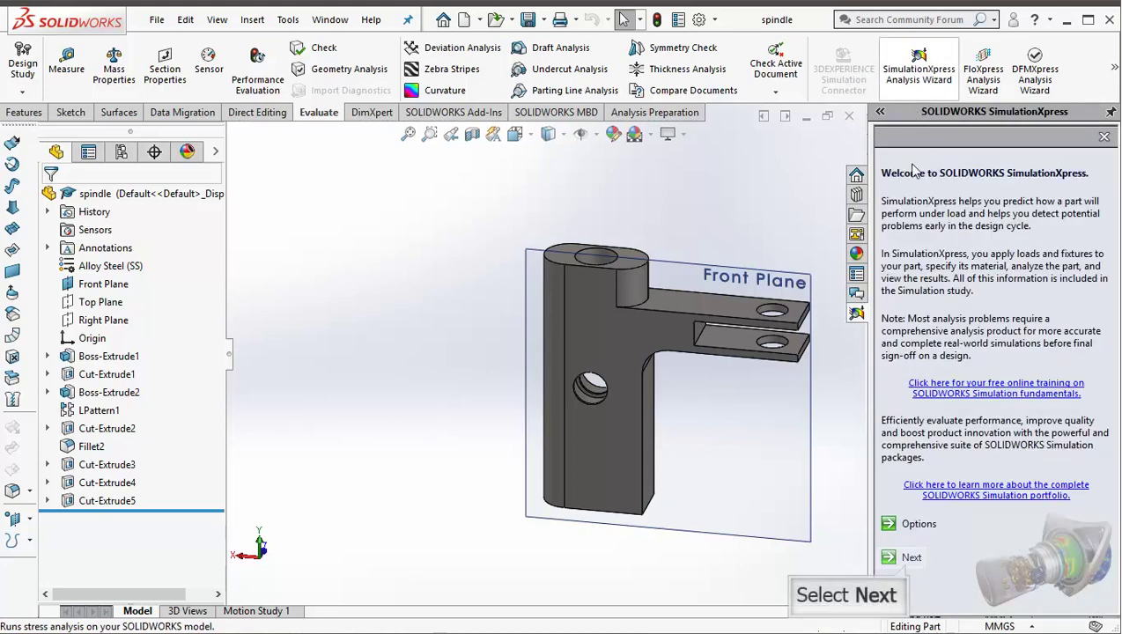
{"action": "left_click", "coordinate": [910, 558]}
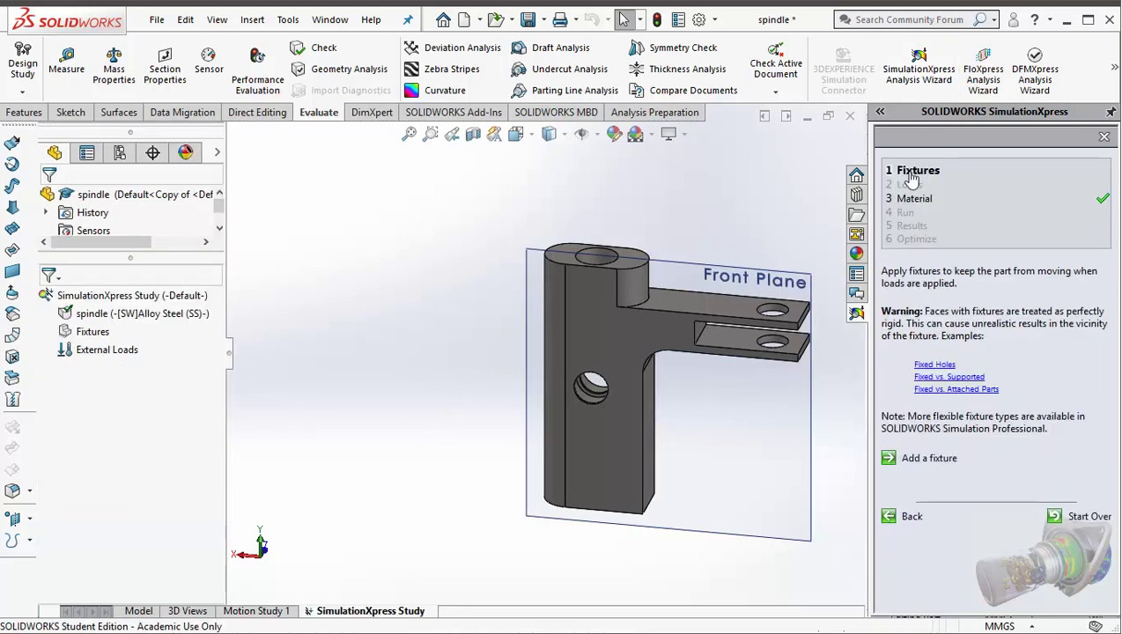
Add a fixed-geometry fixture to the top and bottom end faces of the spindle's upright body
{"action": "left_click", "coordinate": [911, 176]}
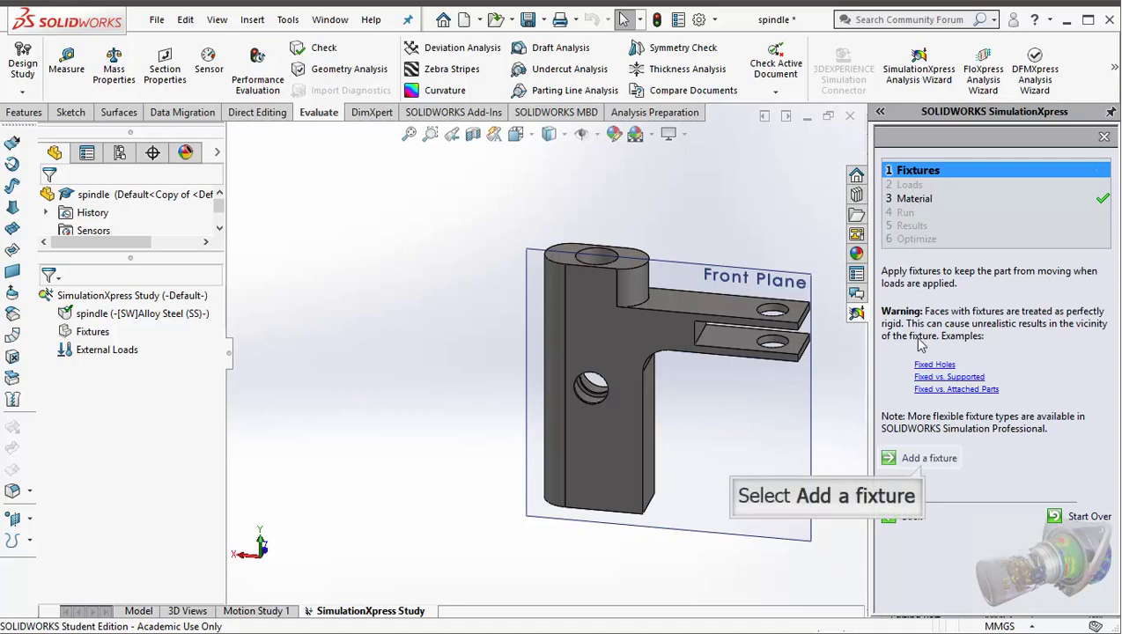
{"action": "left_click", "coordinate": [920, 465]}
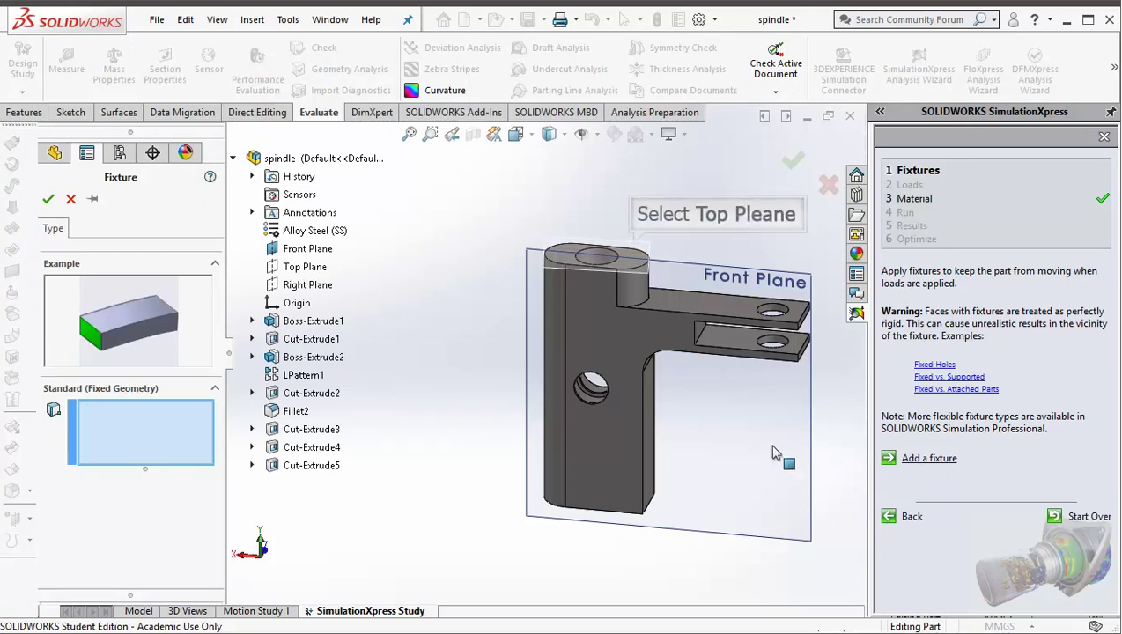
{"action": "left_click", "coordinate": [624, 268]}
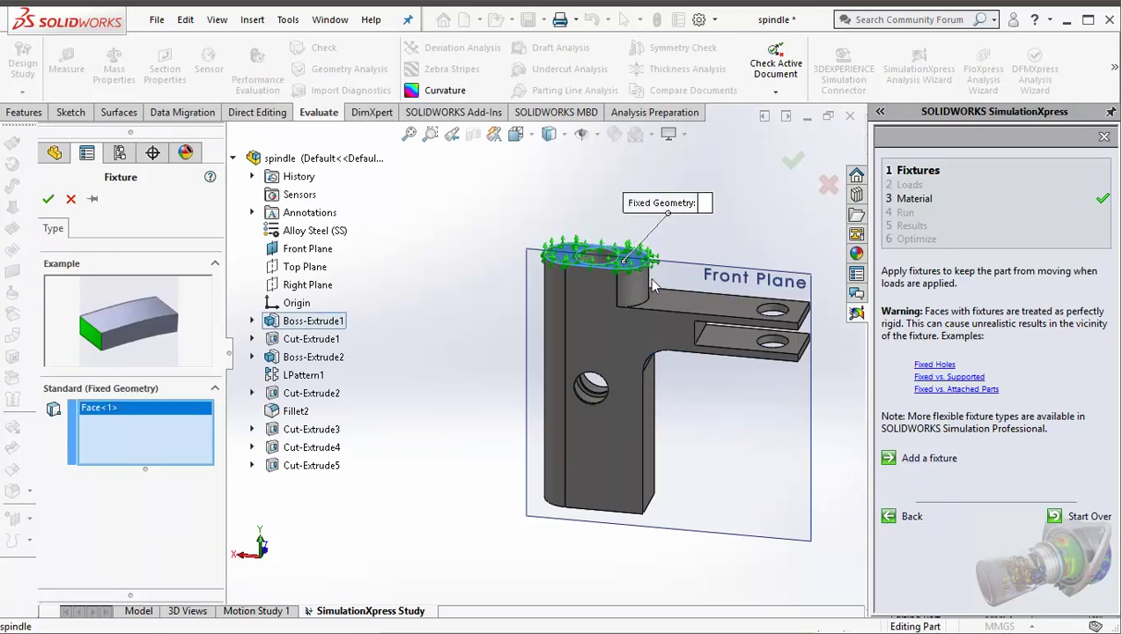
{"action": "middle_click_drag", "start_coordinate": [680, 458], "coordinate": [664, 315]}
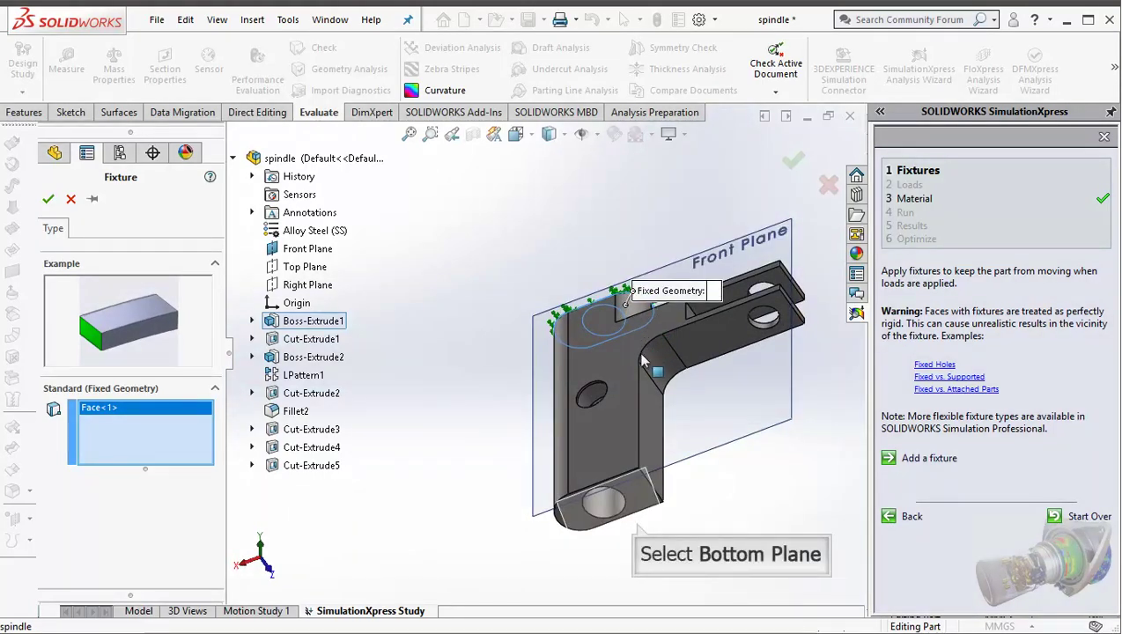
{"action": "left_click", "coordinate": [636, 488]}
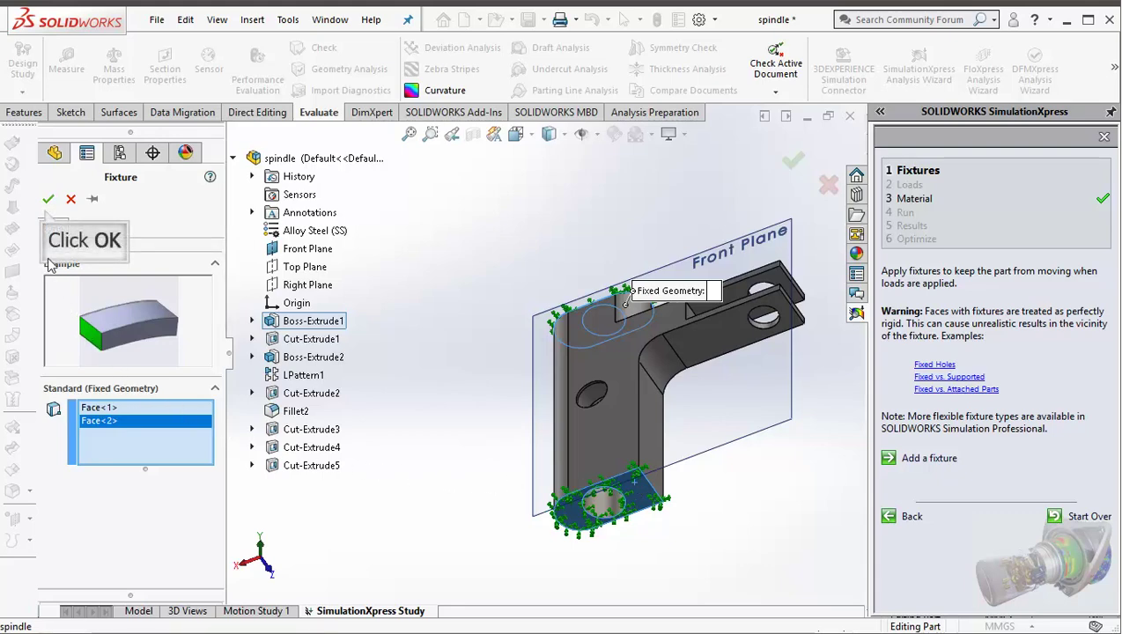
{"action": "left_click", "coordinate": [47, 199]}
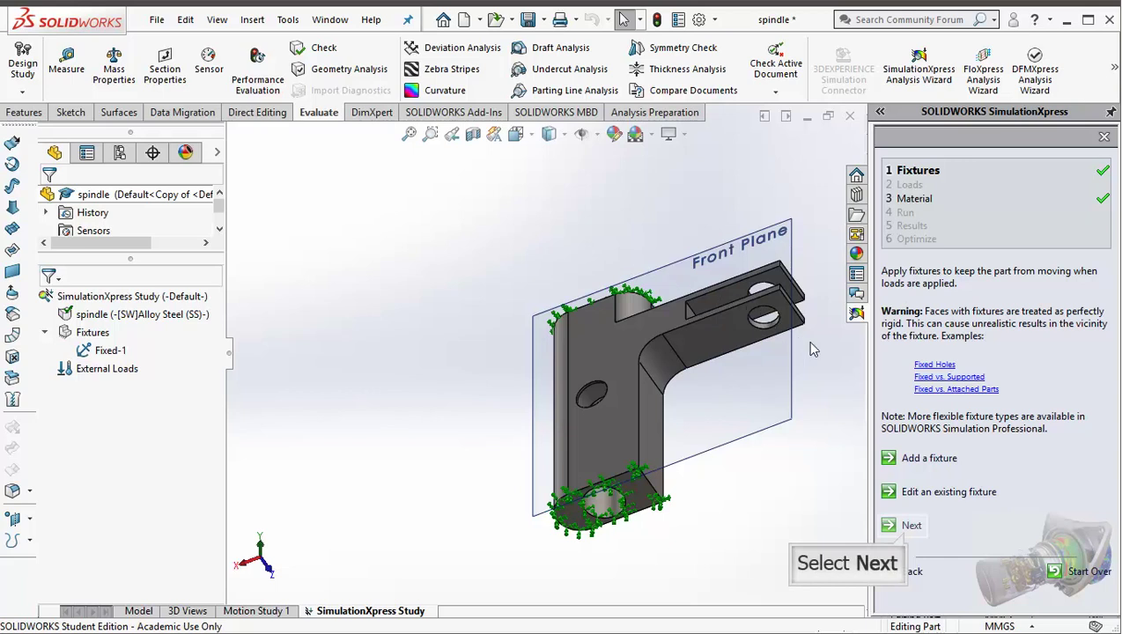
Proceed to the loads and start a force on the two facing inner faces of the forked arm's slot
{"action": "left_click", "coordinate": [907, 525]}
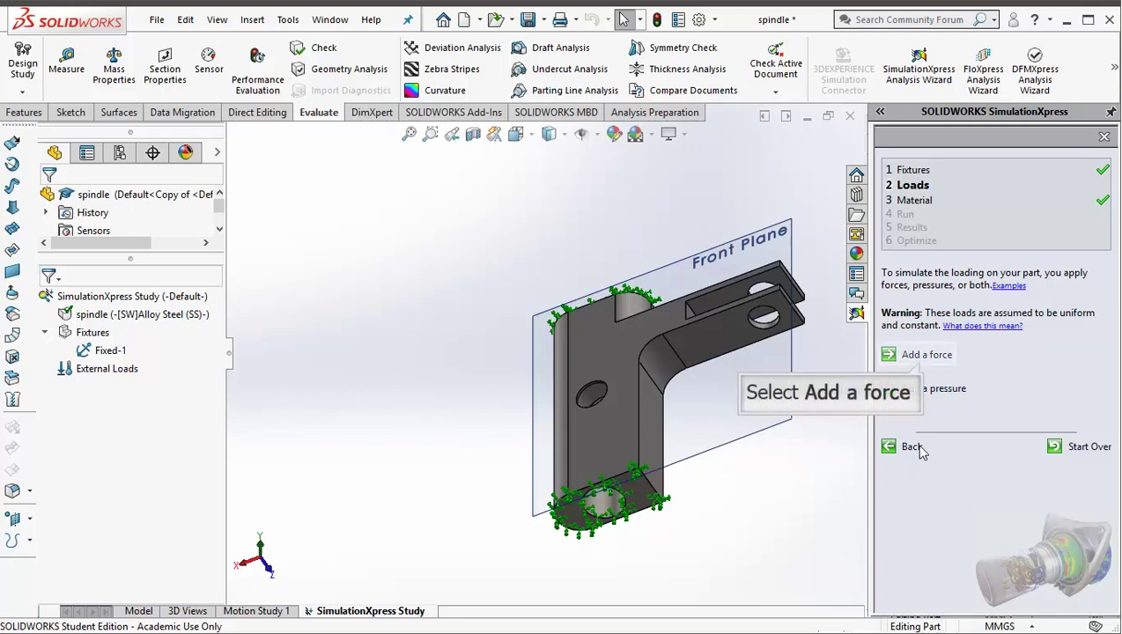
{"action": "left_click", "coordinate": [924, 355]}
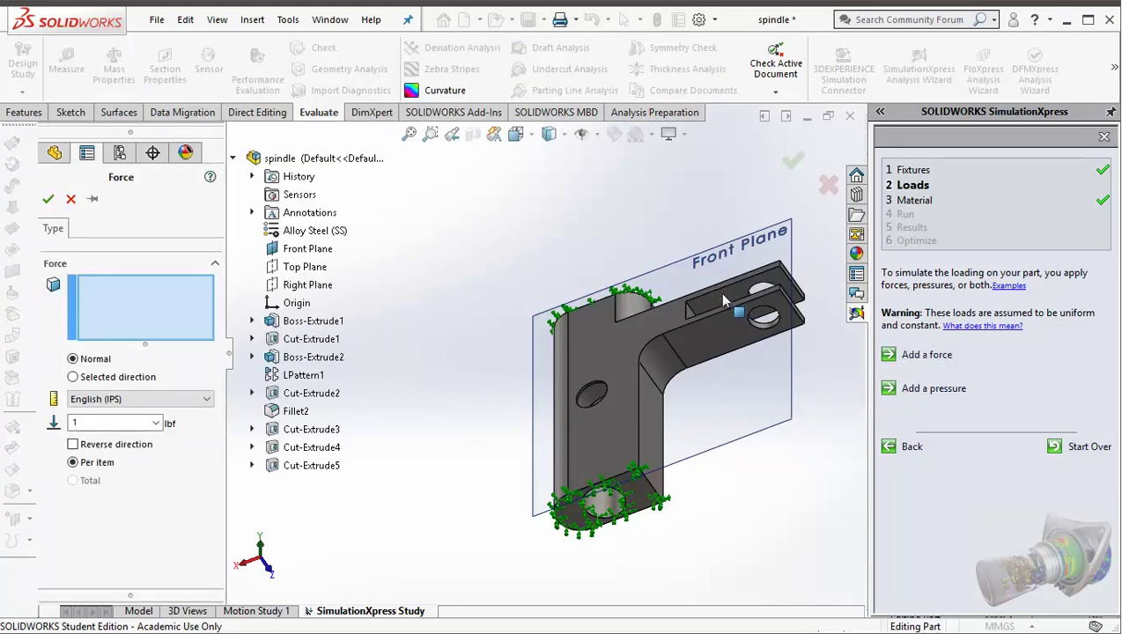
{"action": "left_click", "coordinate": [723, 300]}
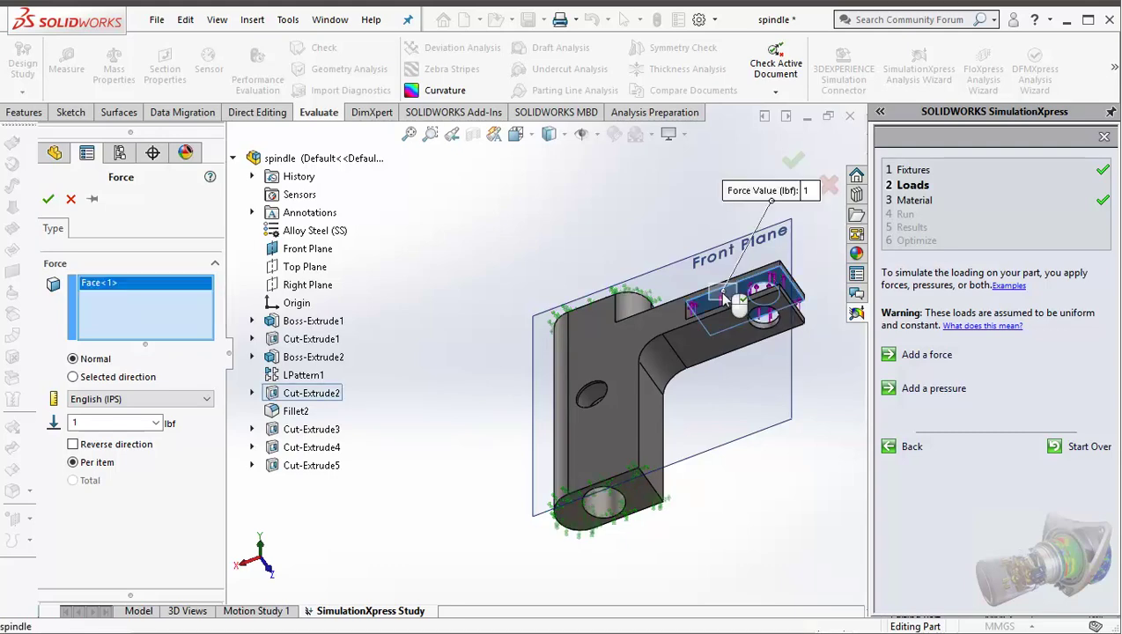
{"action": "middle_click_drag", "start_coordinate": [723, 301], "coordinate": [721, 443]}
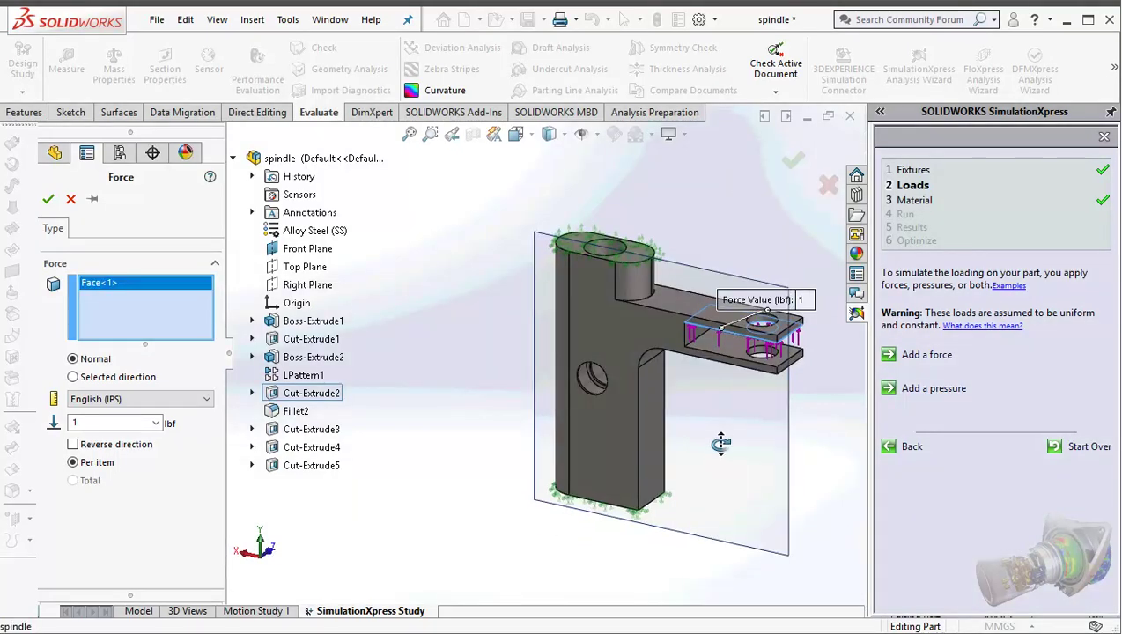
{"action": "left_click", "coordinate": [735, 348]}
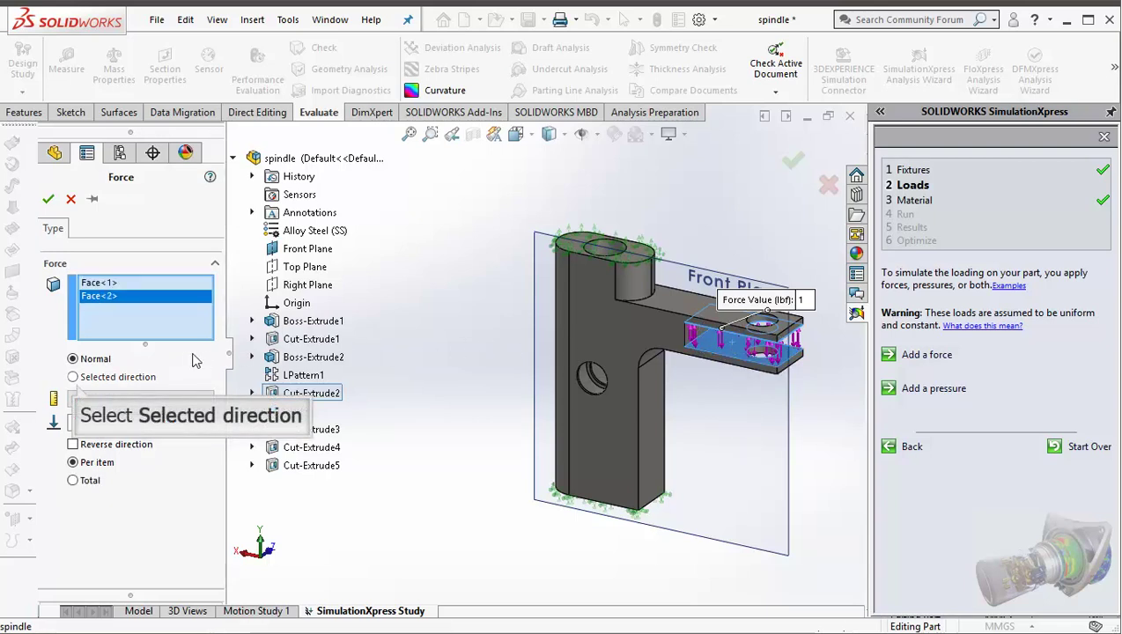
Direct the force normal to the Top Plane and set it to 5 lbf per item
{"action": "left_click", "coordinate": [73, 378]}
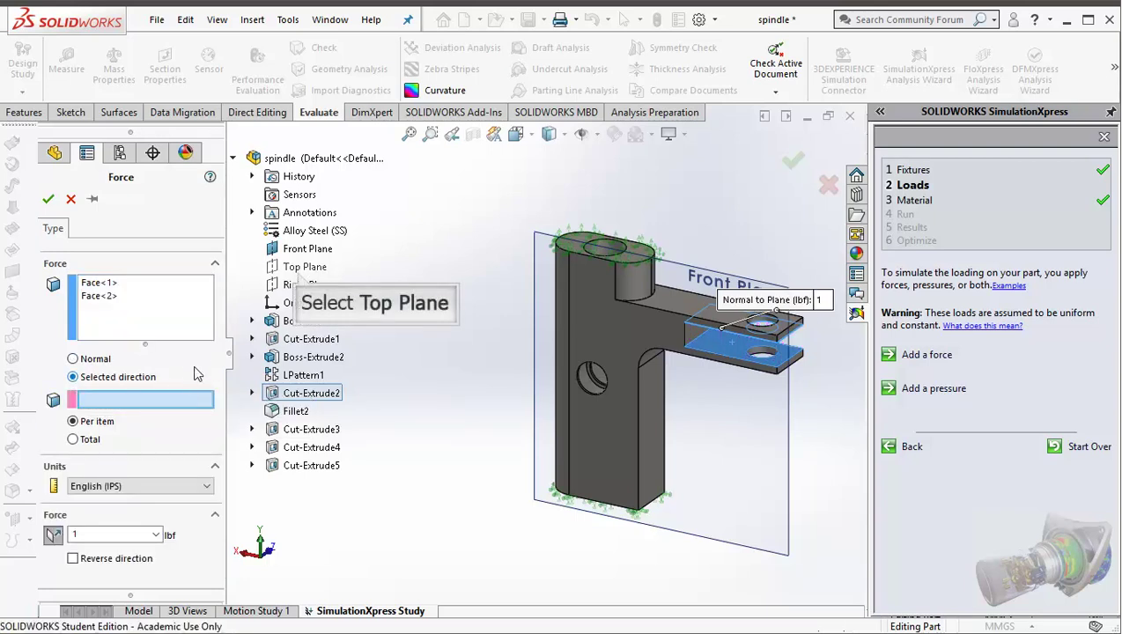
{"action": "left_click", "coordinate": [304, 267]}
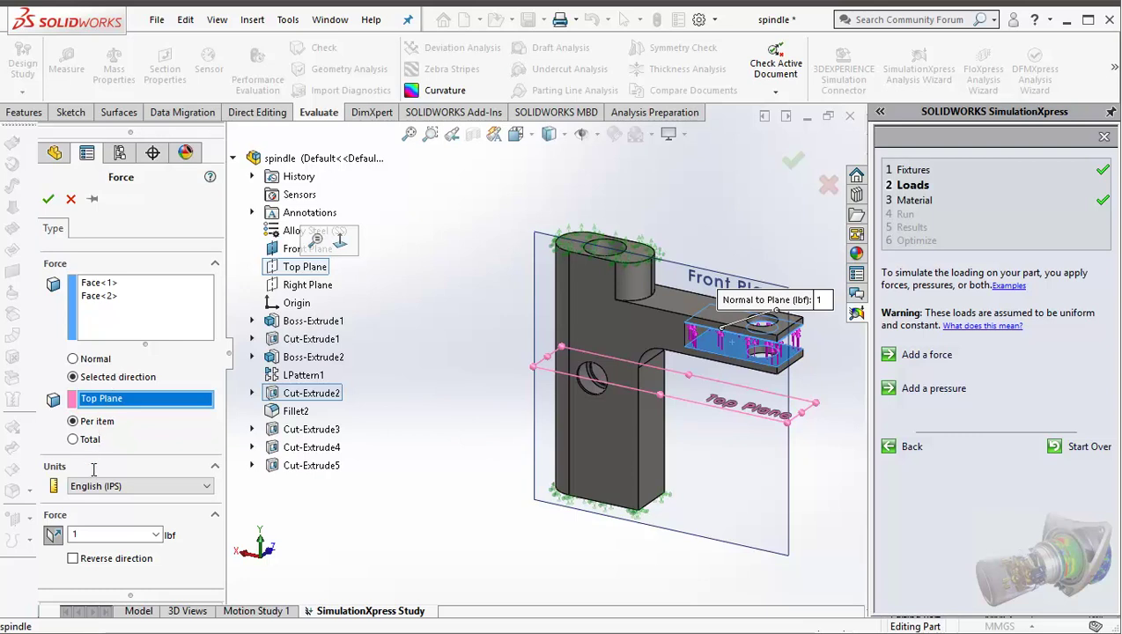
{"action": "double_click", "coordinate": [91, 535]}
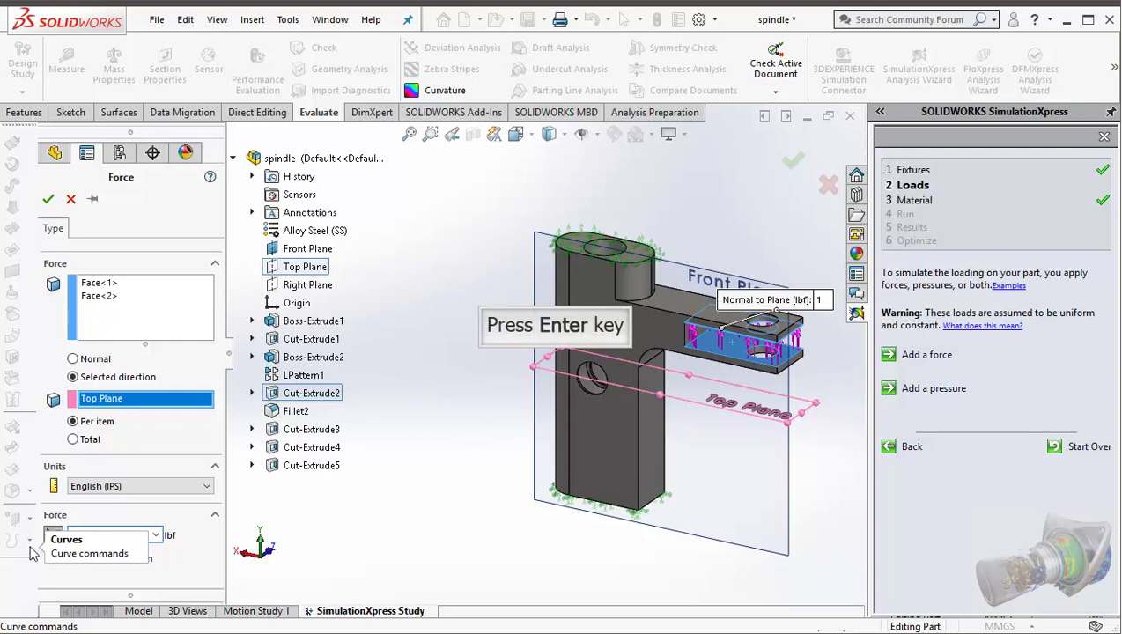
{"action": "type", "text": "5"}
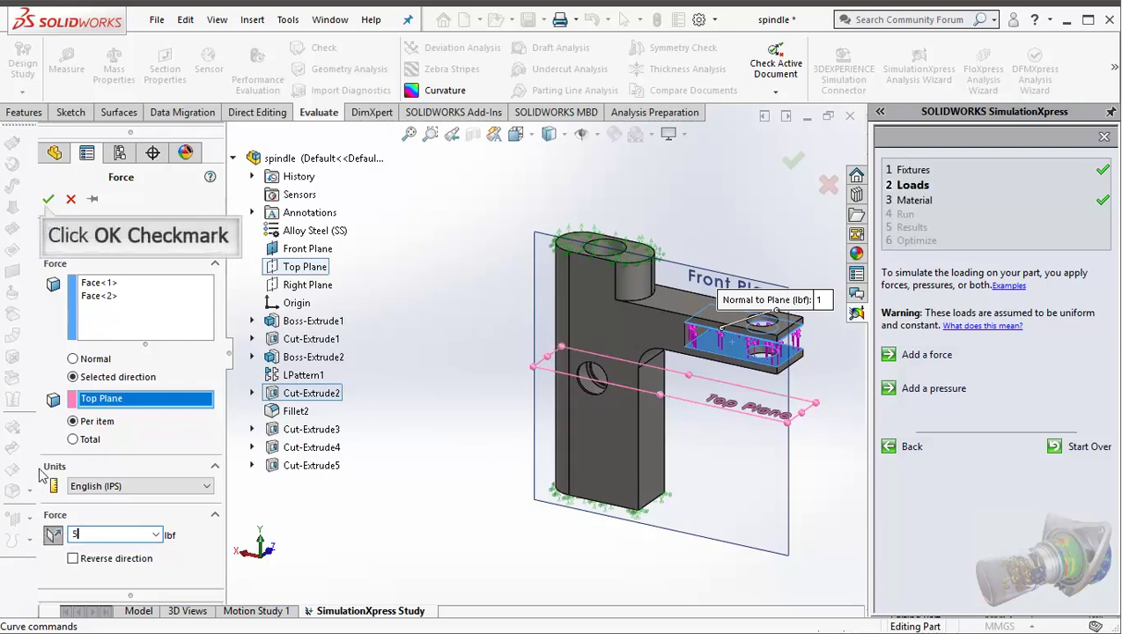
{"action": "left_click", "coordinate": [47, 201]}
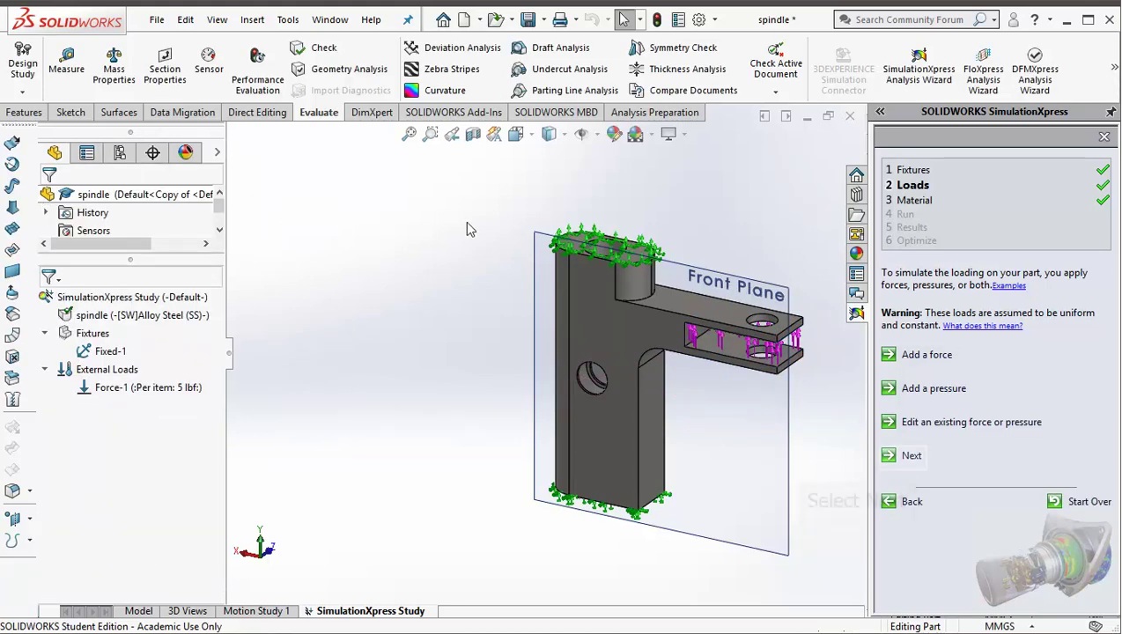
Change the part's material to ABS from the Plastics category
{"action": "left_click", "coordinate": [914, 458]}
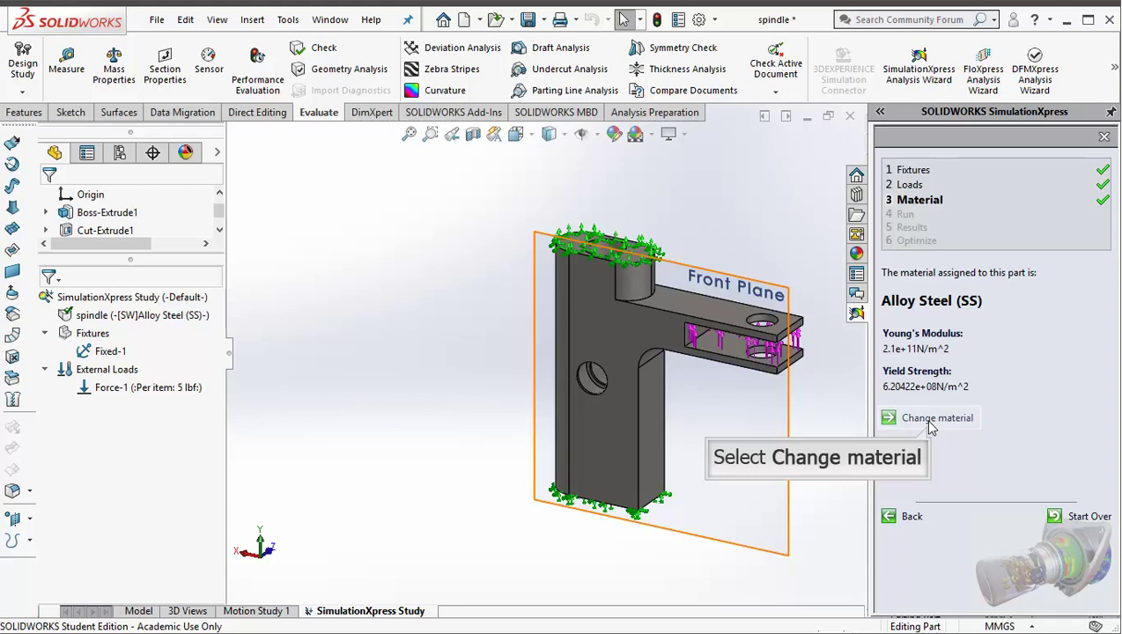
{"action": "left_click", "coordinate": [932, 420]}
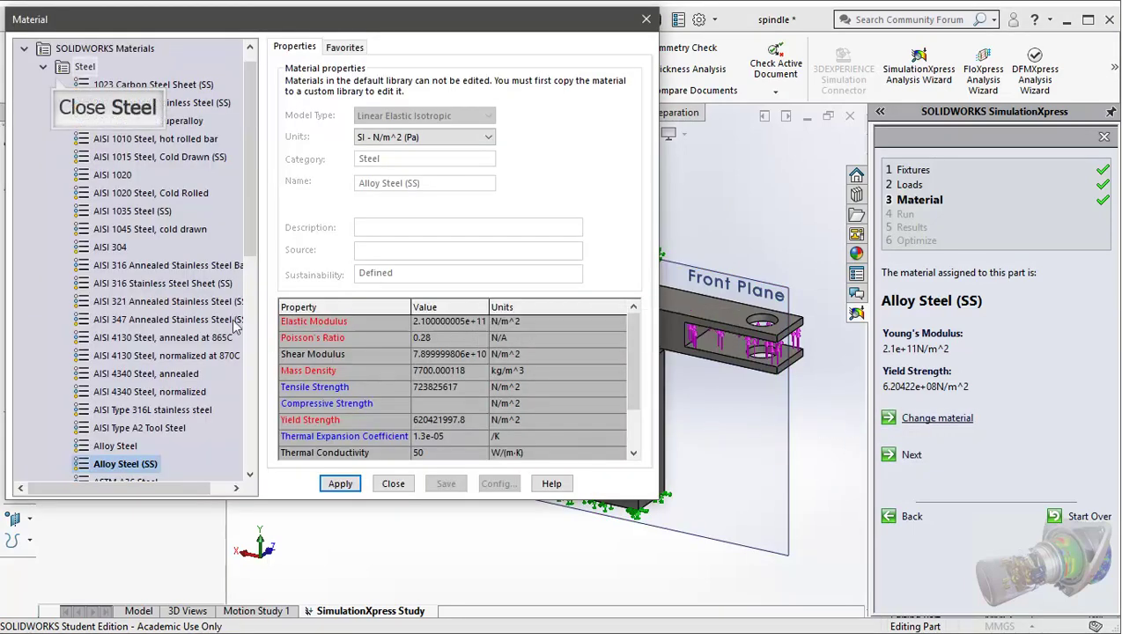
{"action": "left_click", "coordinate": [42, 70]}
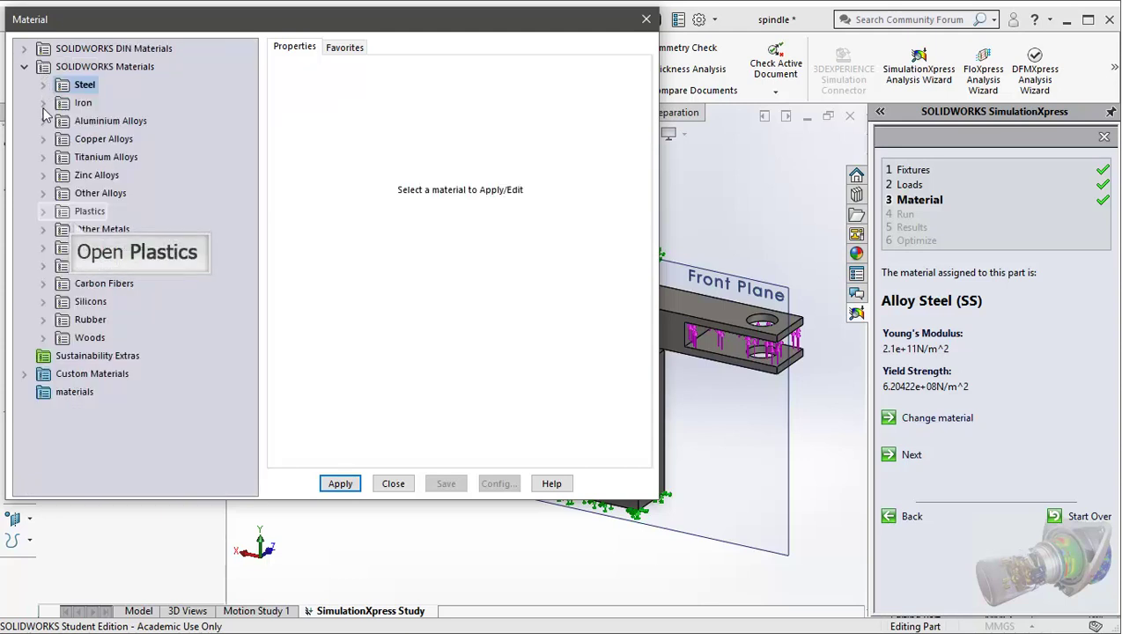
{"action": "left_click", "coordinate": [42, 211]}
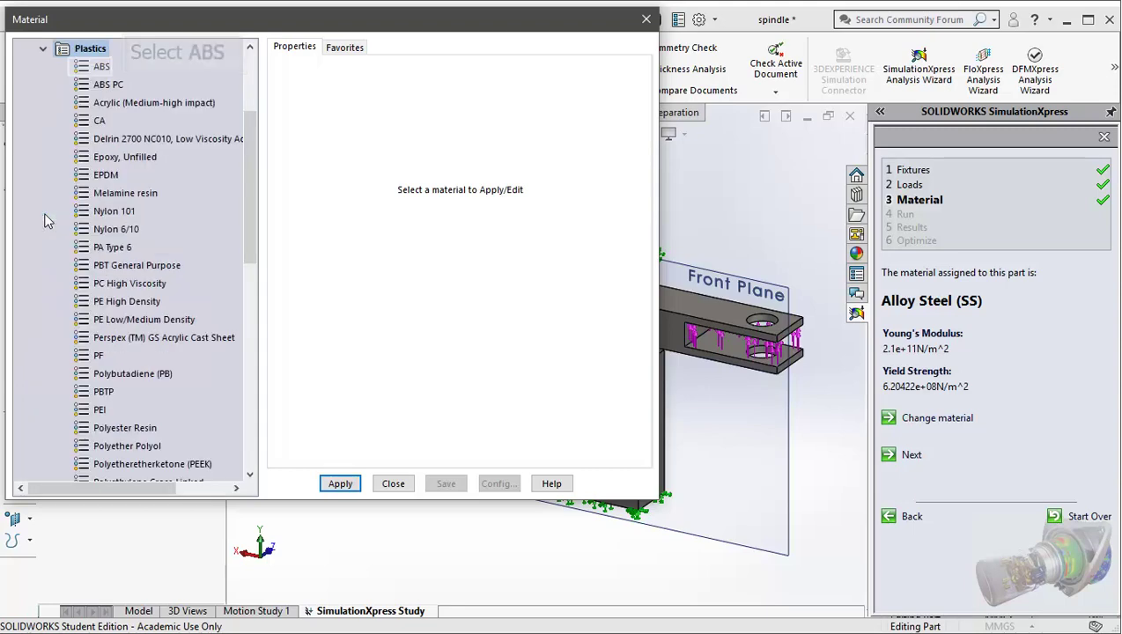
{"action": "left_click", "coordinate": [100, 68]}
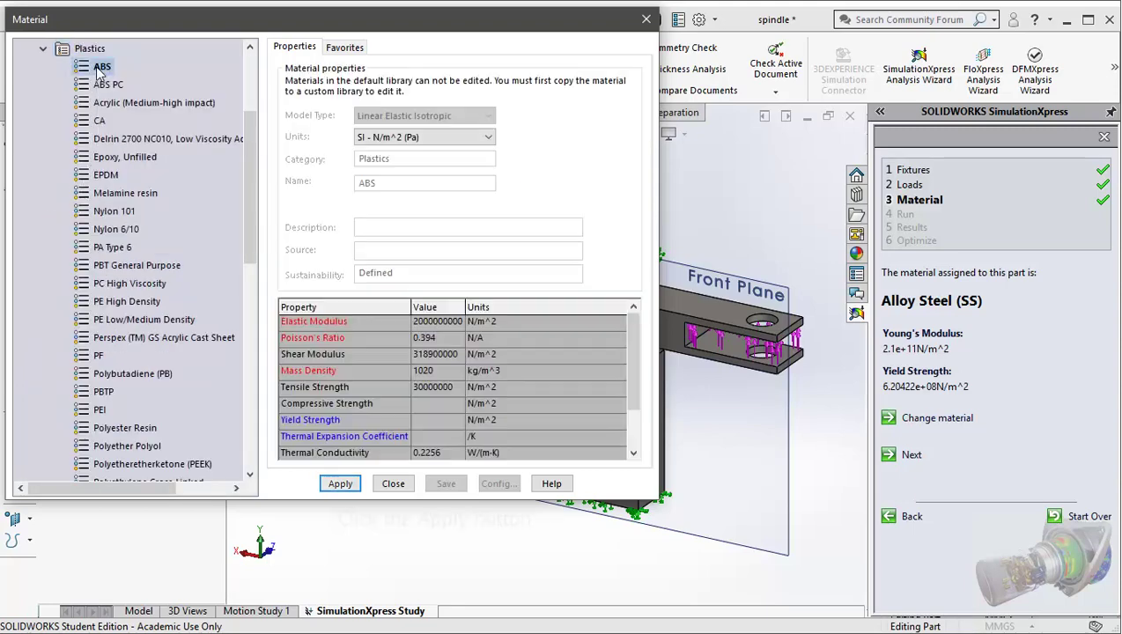
{"action": "left_click", "coordinate": [337, 490]}
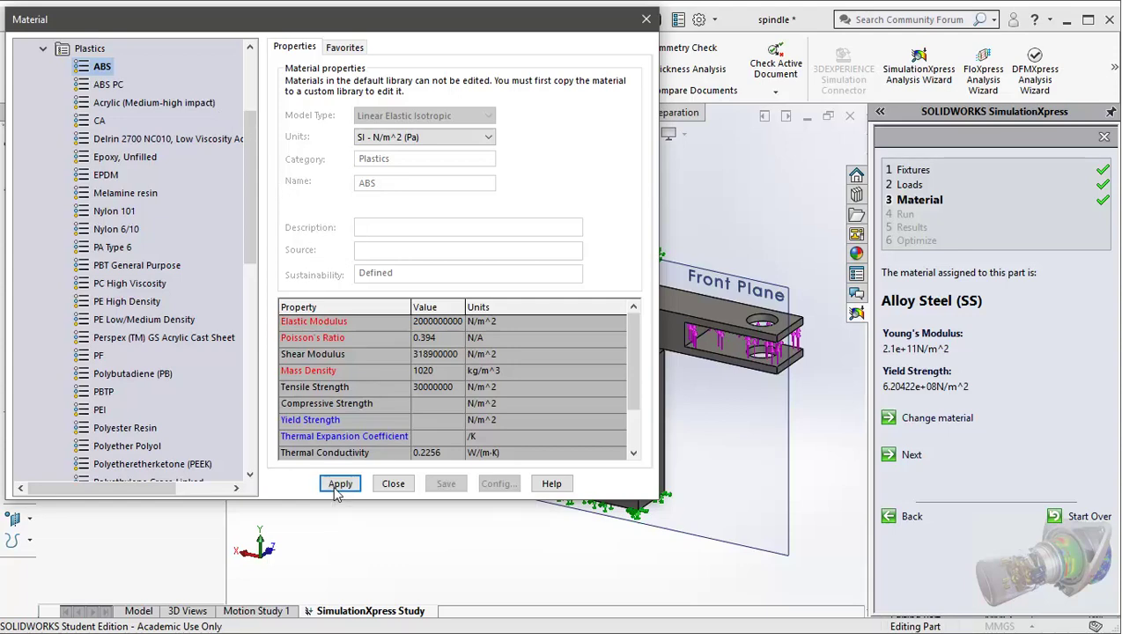
{"action": "left_click", "coordinate": [388, 487]}
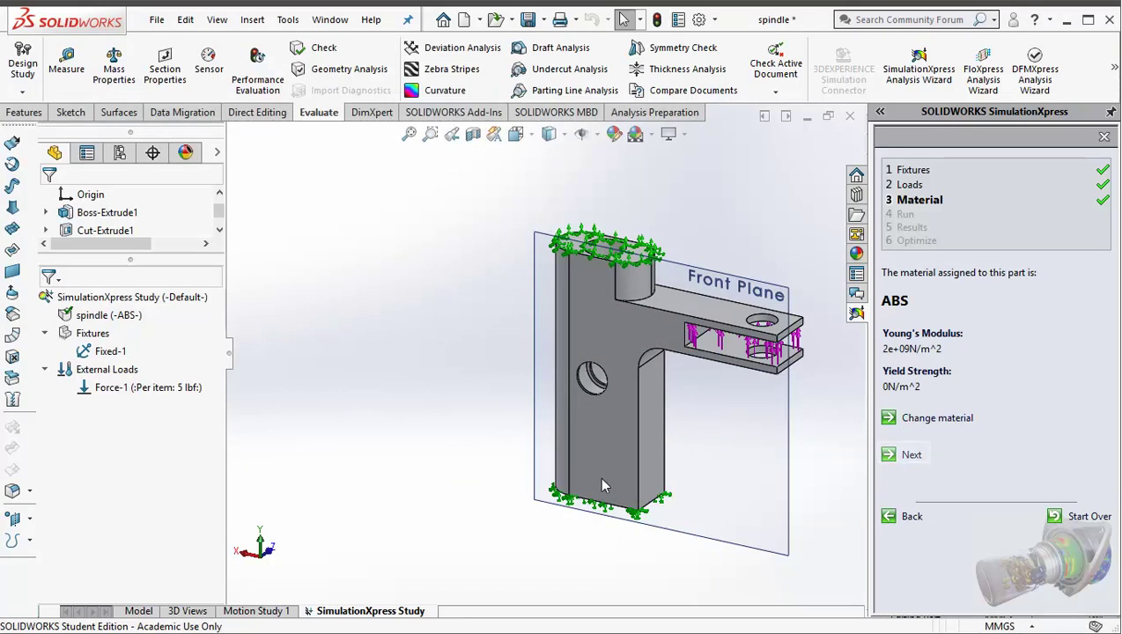
Run the simulation with the default settings and accept the part's deformation as expected
{"action": "left_click", "coordinate": [912, 455]}
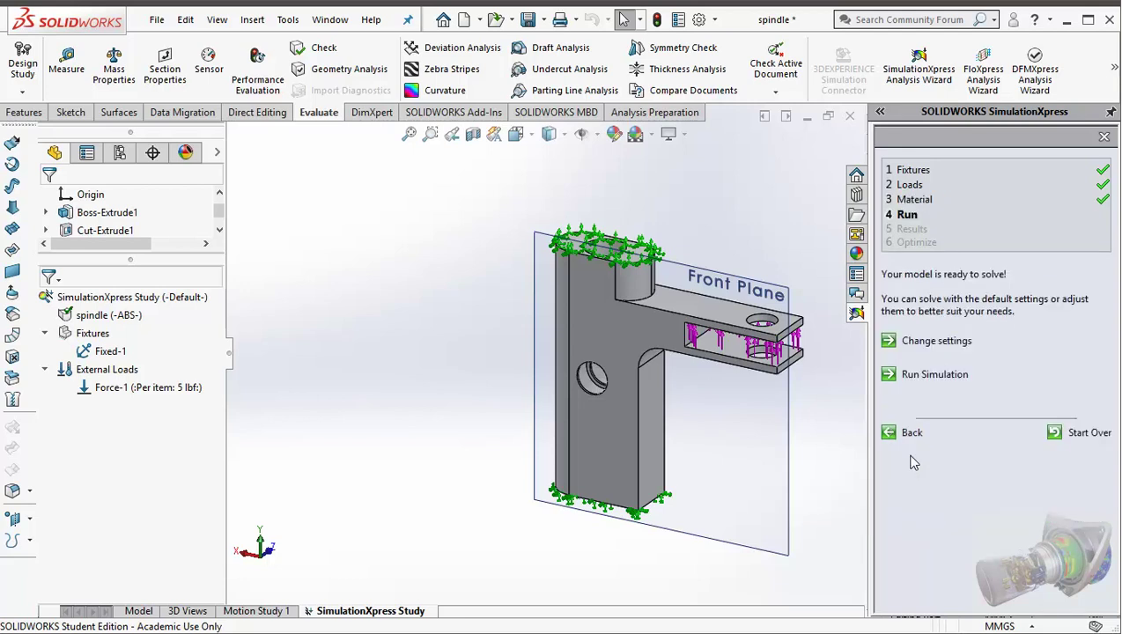
{"action": "left_click", "coordinate": [927, 376]}
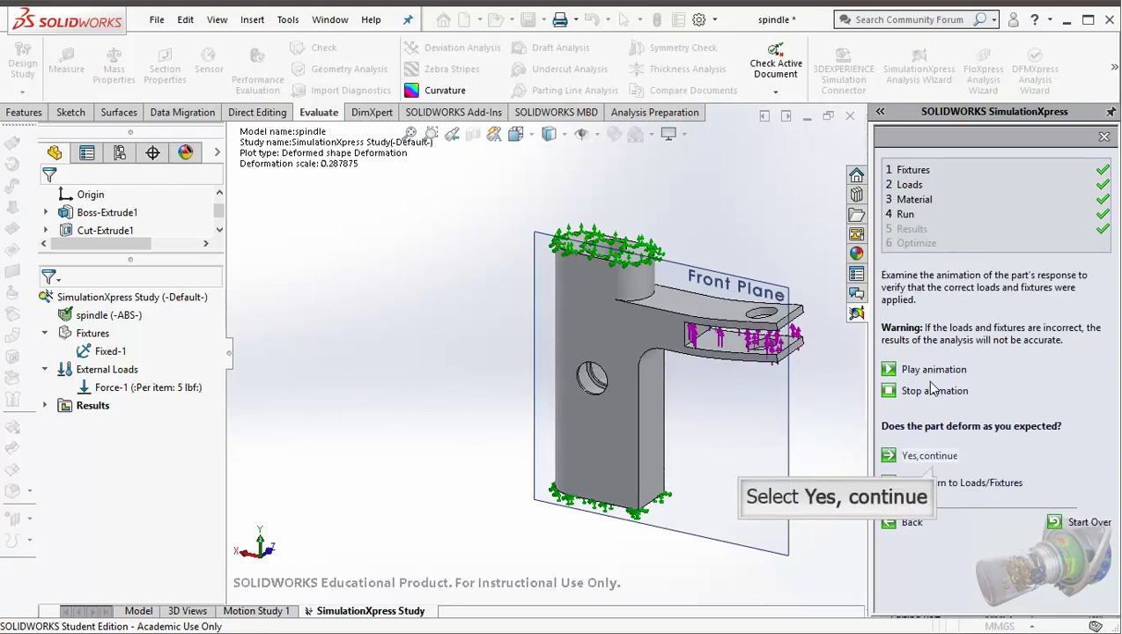
{"action": "left_click", "coordinate": [933, 455]}
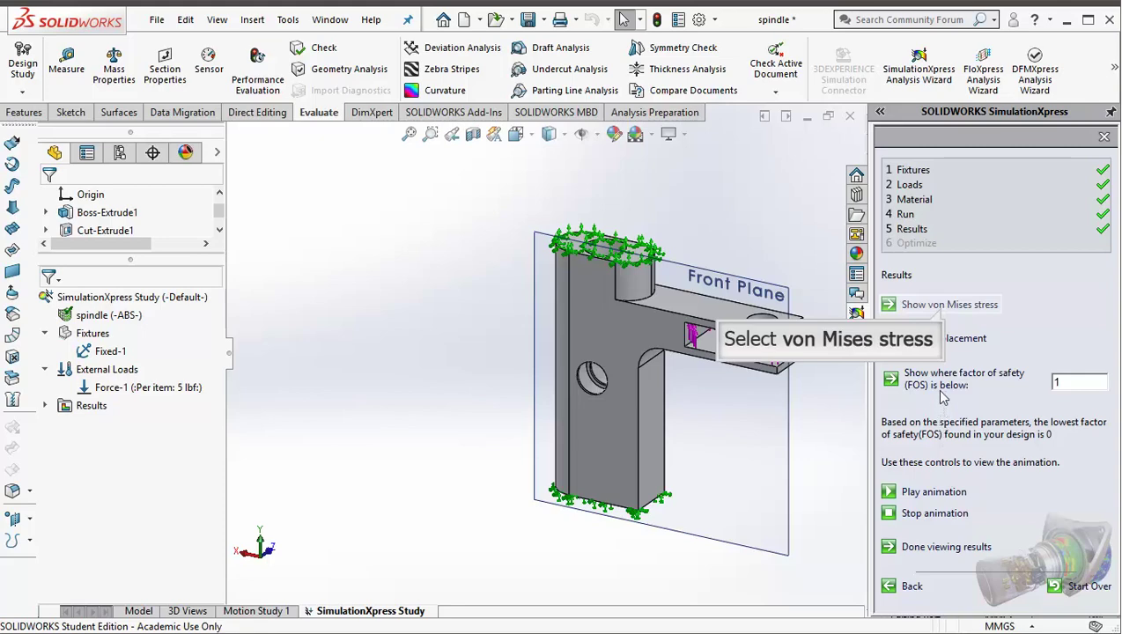
Show the von Mises stress plot, followed by the displacement plot with its animation playing
{"action": "left_click", "coordinate": [943, 305]}
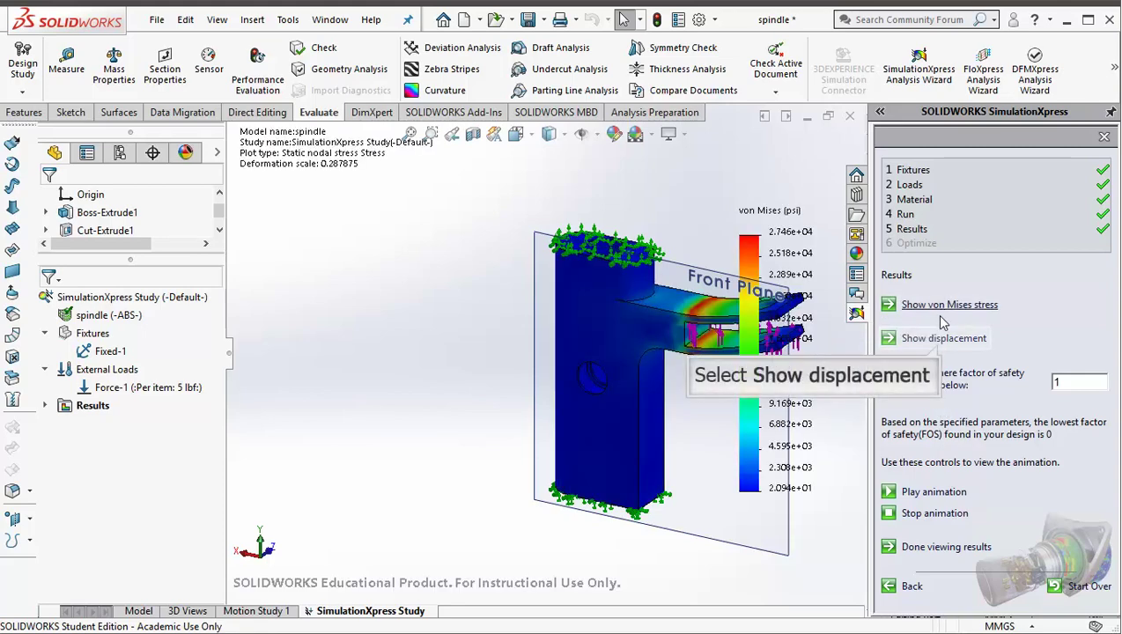
{"action": "left_click", "coordinate": [942, 343]}
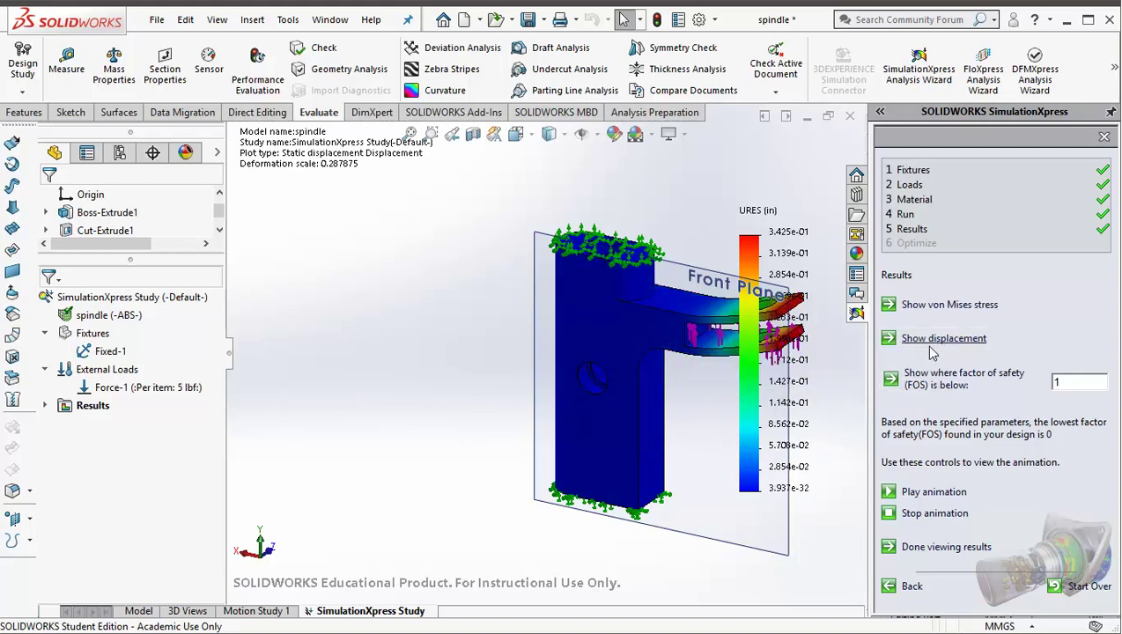
{"action": "left_click", "coordinate": [913, 495]}
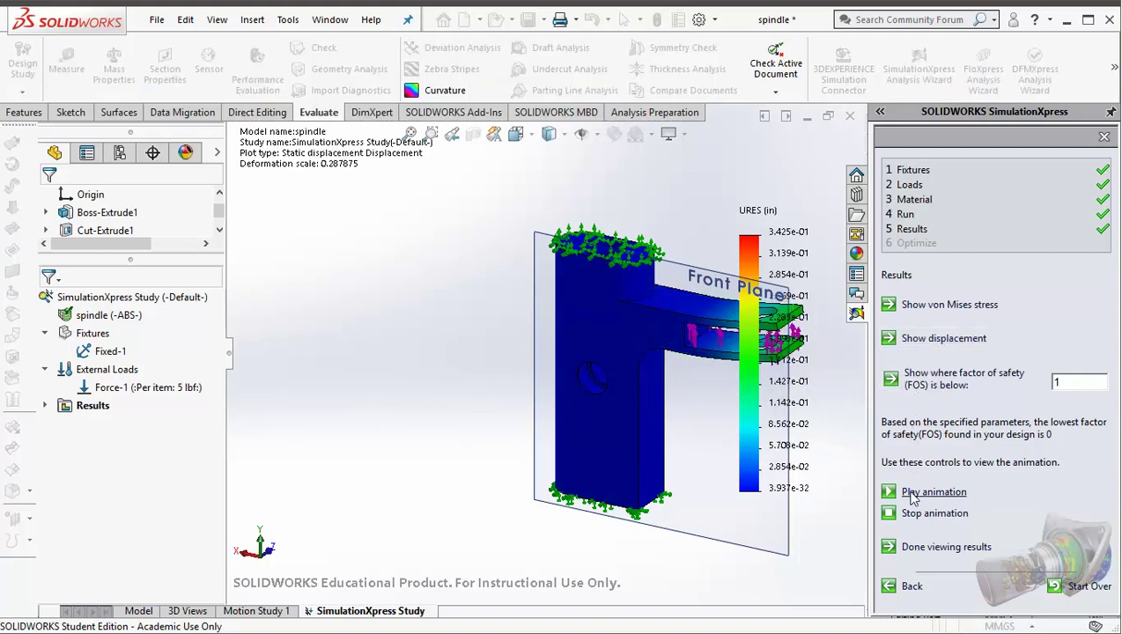
Finish viewing the results and proceed to the Optimize stage without generating a report or eDrawings file
{"action": "left_click", "coordinate": [919, 548]}
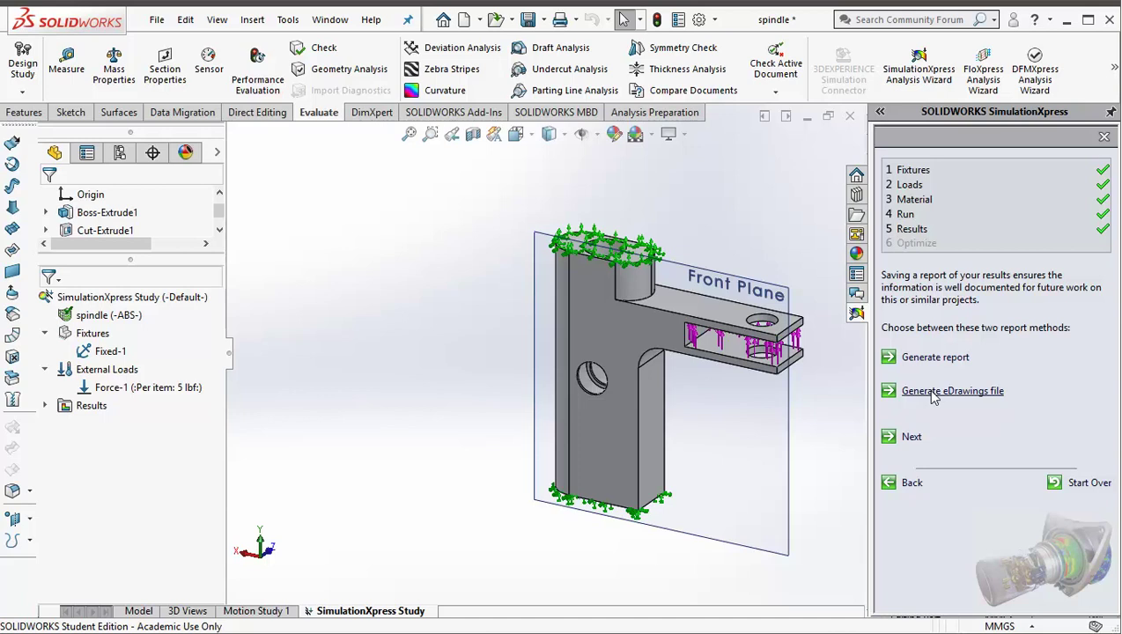
{"action": "left_click", "coordinate": [911, 437]}
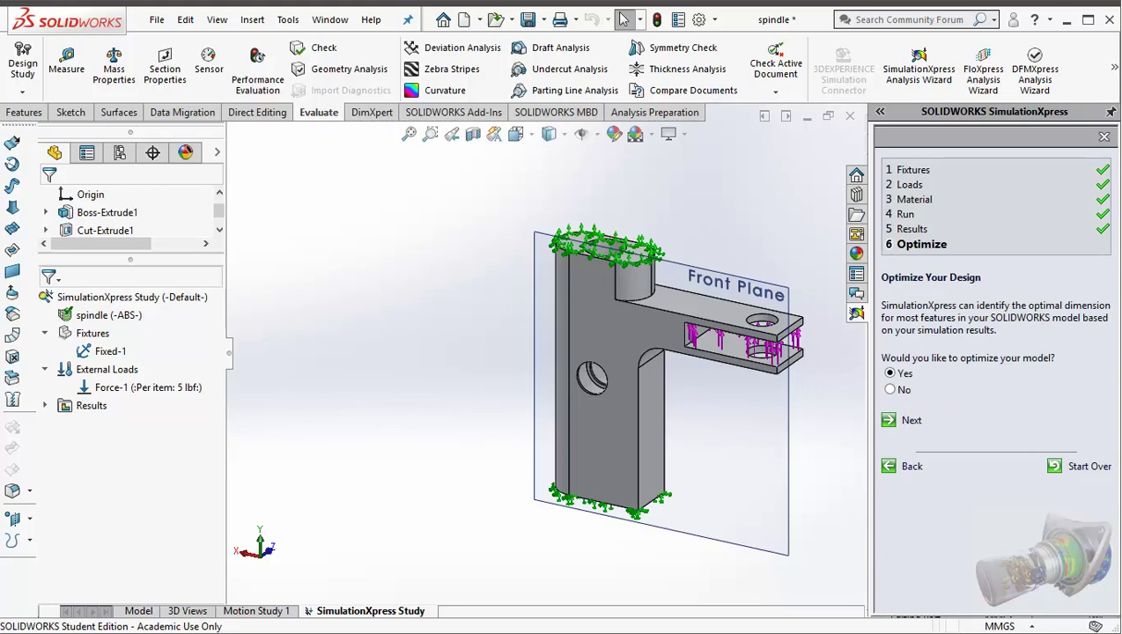